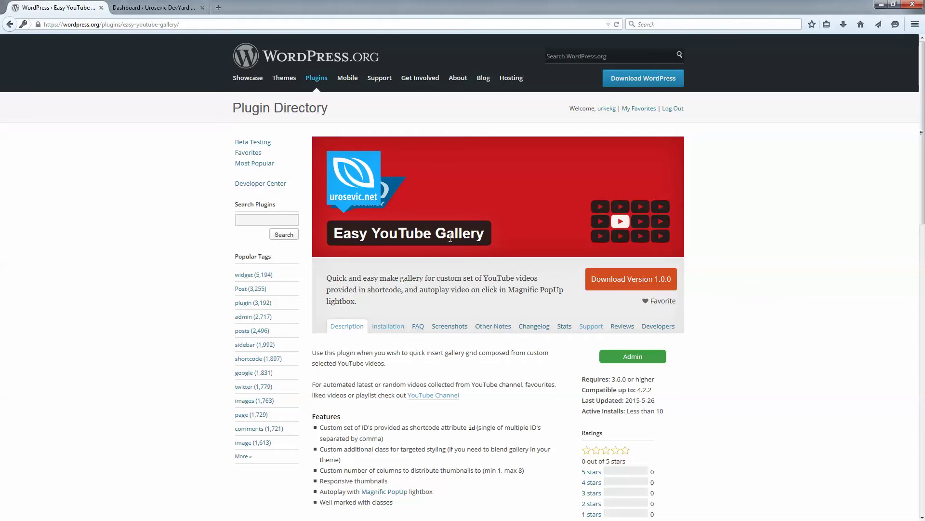
Copy the plugin name 'Easy YouTube Gallery' from the Plugin Directory banner, then switch to the dashboard tab.
{"action": "left_click_drag", "start_coordinate": [335, 230], "coordinate": [490, 242]}
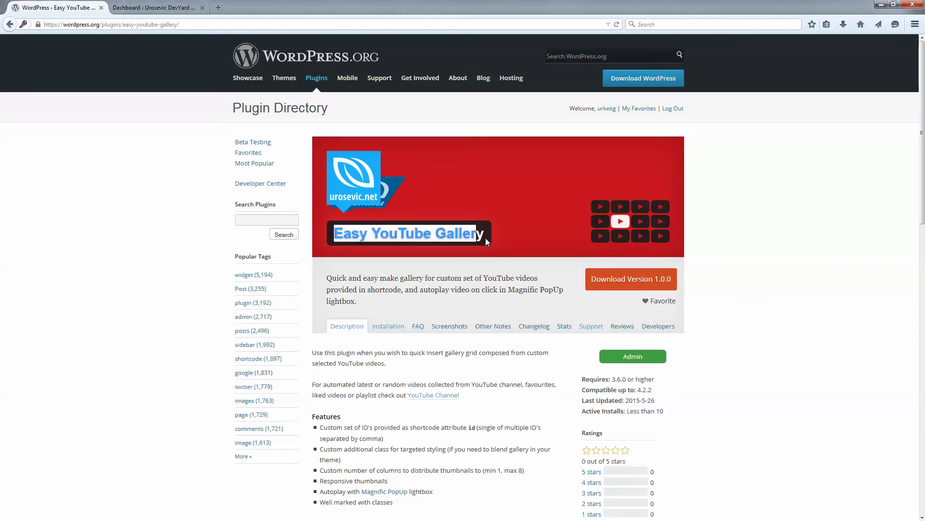
{"action": "right_click", "coordinate": [471, 228]}
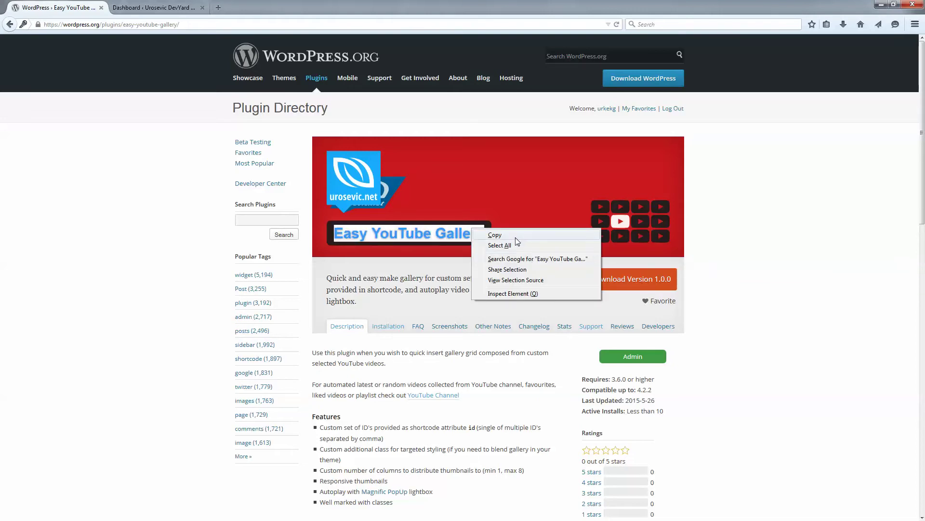
{"action": "left_click", "coordinate": [495, 234]}
{"action": "left_click", "coordinate": [401, 243]}
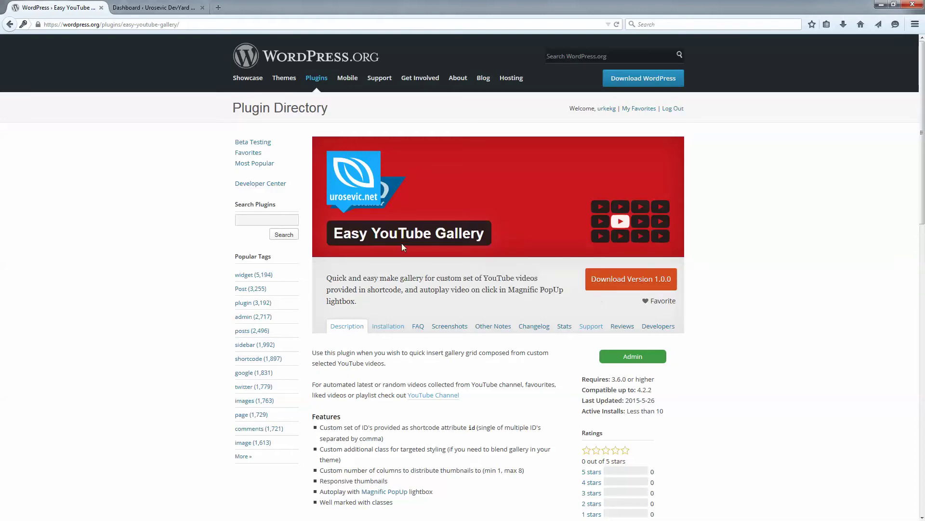
{"action": "left_click", "coordinate": [151, 7]}
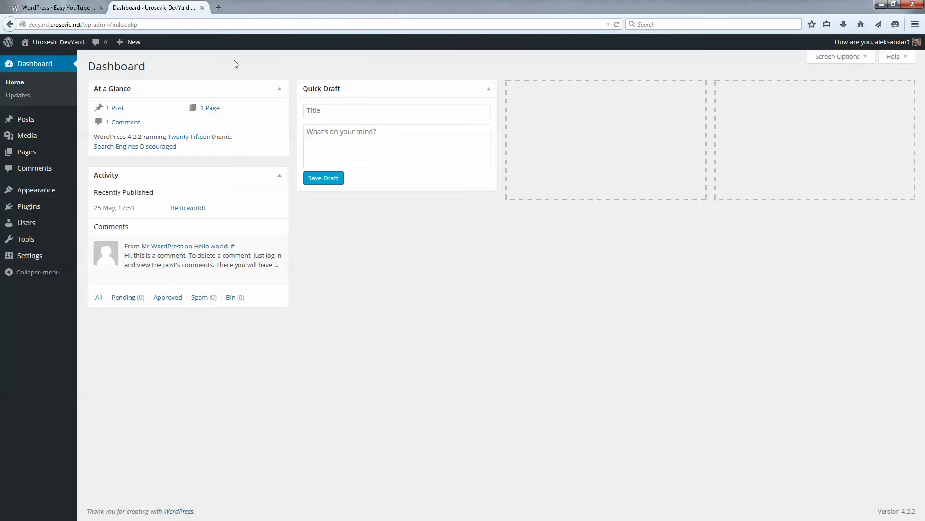
On the Add Plugins screen, search for the pasted name 'Easy YouTube Gallery'.
{"action": "mouse_move", "coordinate": [22, 206]}
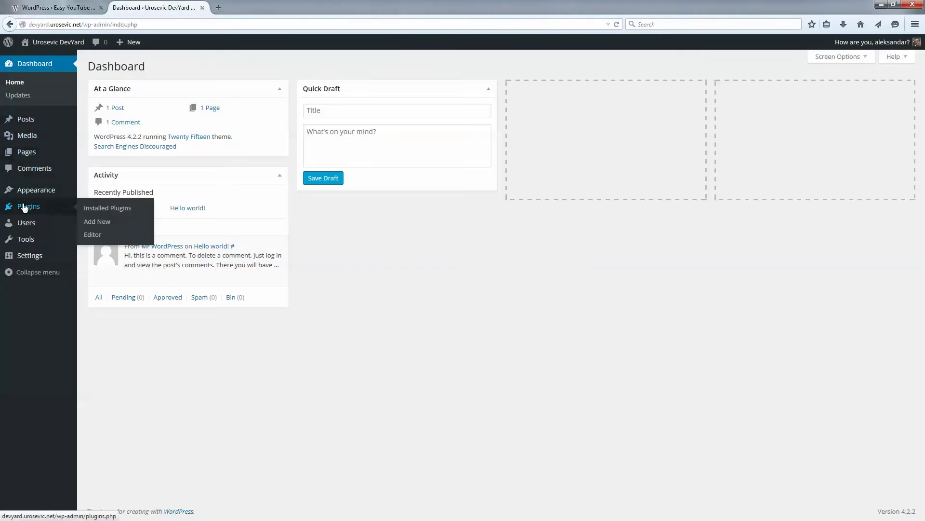
{"action": "left_click", "coordinate": [96, 225]}
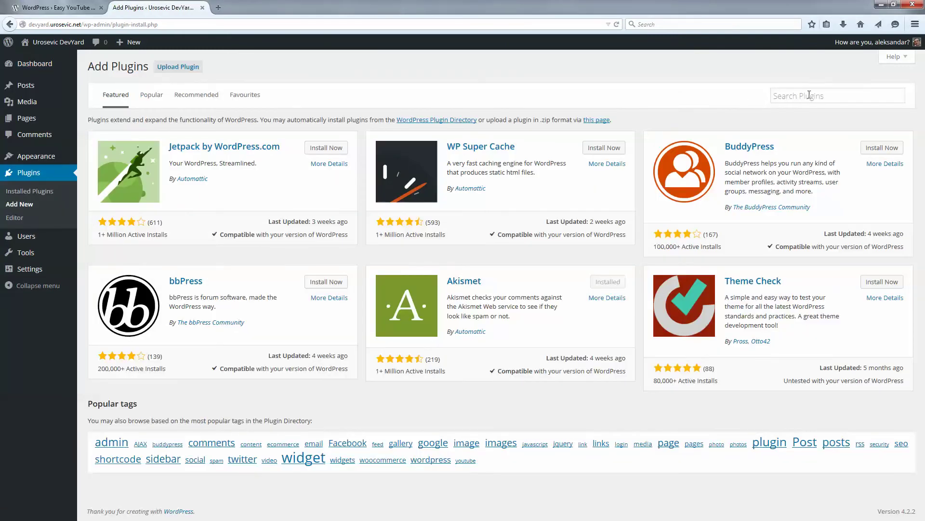
{"action": "left_click", "coordinate": [833, 96]}
{"action": "right_click", "coordinate": [829, 96]}
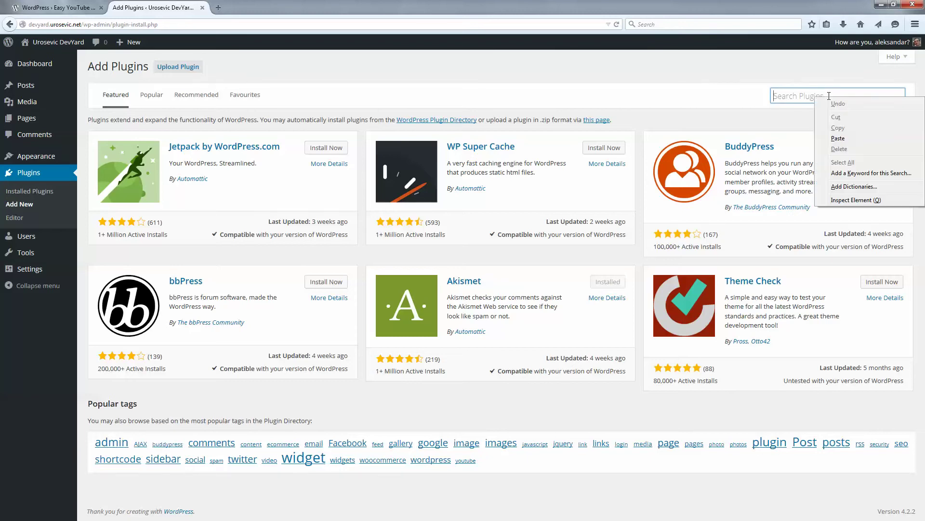
{"action": "left_click", "coordinate": [847, 138]}
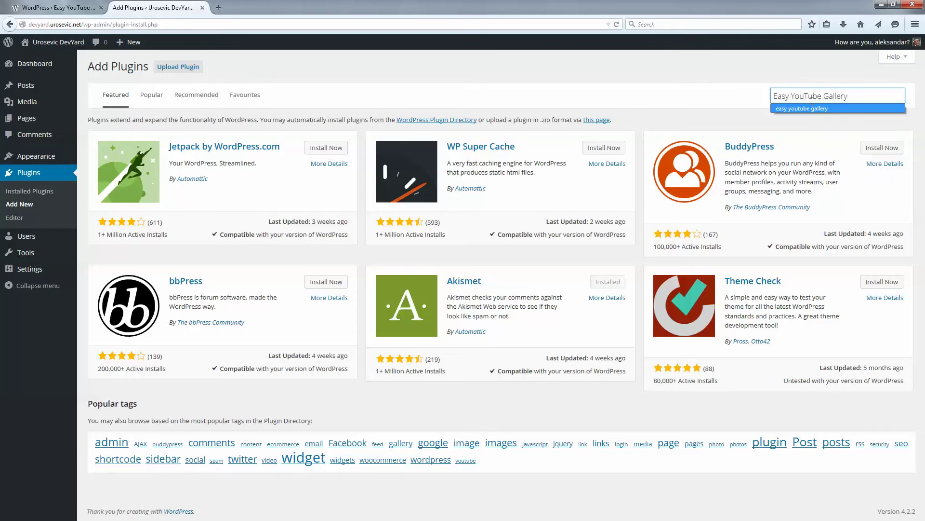
{"action": "left_click", "coordinate": [796, 64]}
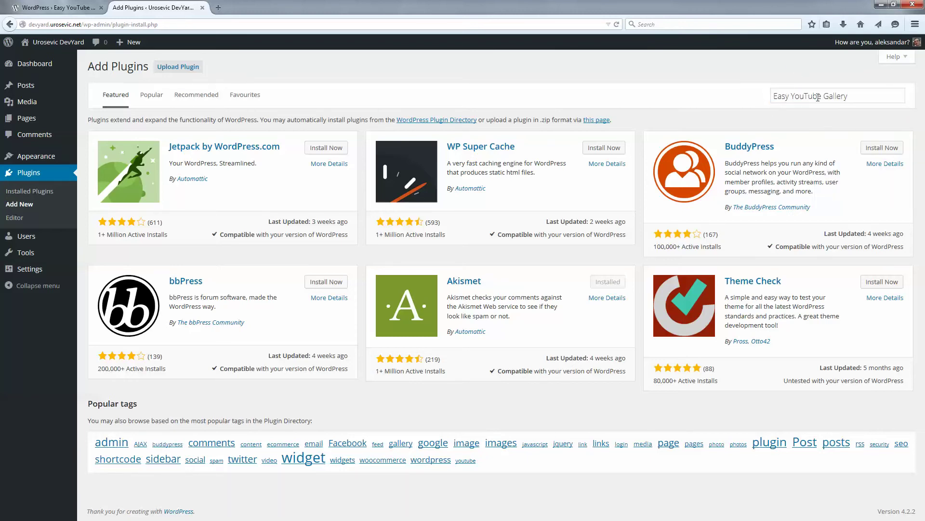
{"action": "left_click", "coordinate": [856, 92]}
{"action": "key", "text": "Return"}
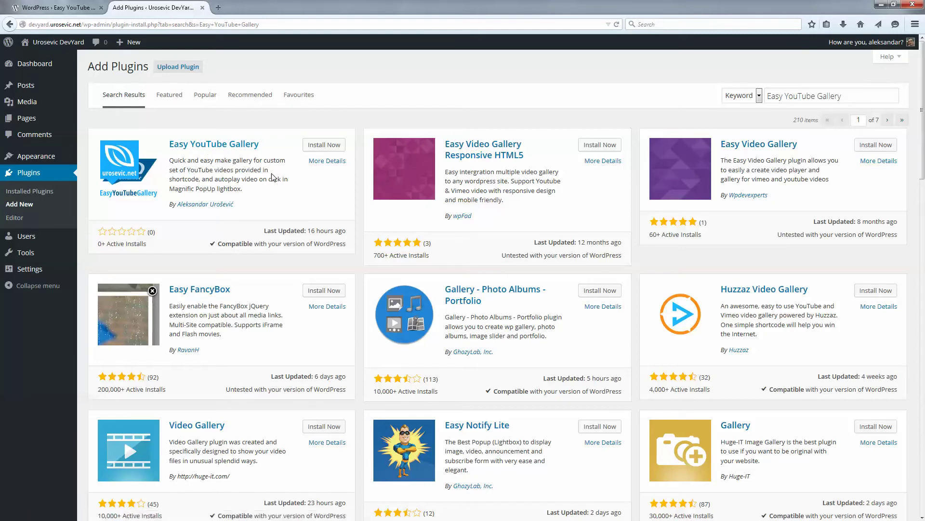
Install the Easy YouTube Gallery plugin from the search results and activate it.
{"action": "left_click", "coordinate": [311, 147]}
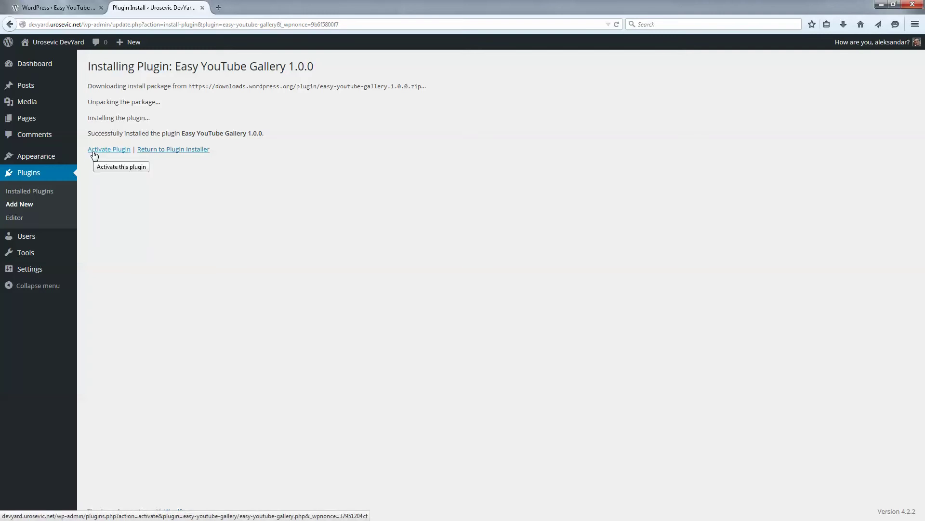
{"action": "left_click", "coordinate": [94, 155]}
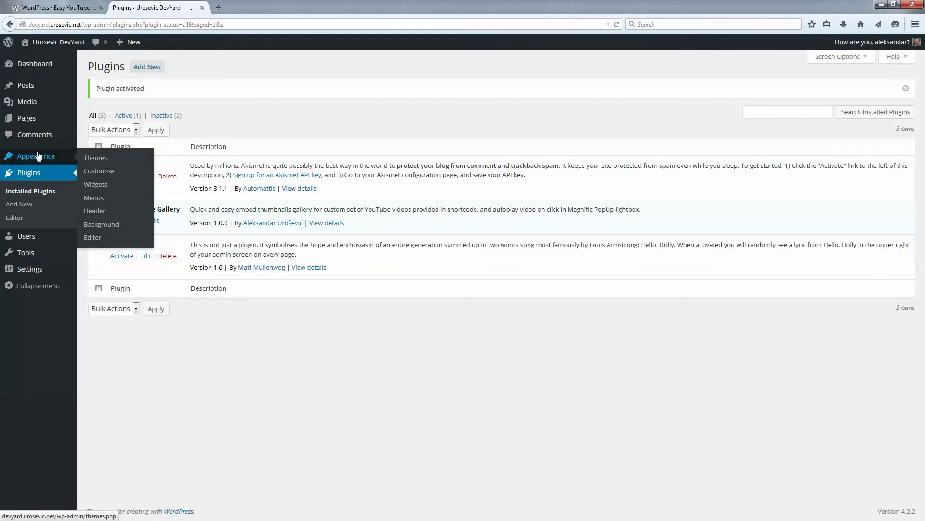
{"action": "mouse_move", "coordinate": [32, 124]}
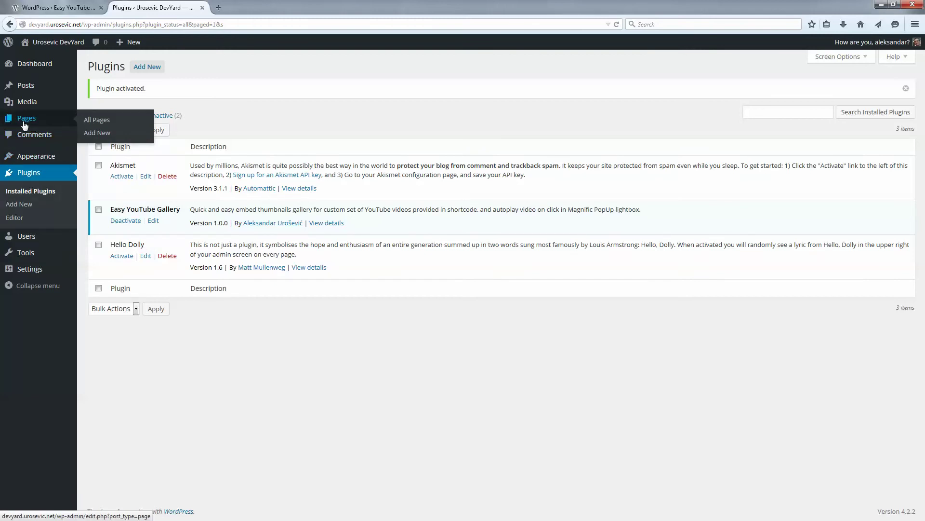
Create a new page titled 'Easy YouTube Gallery' and start its body with '[easy_youtube_gallery id='.
{"action": "left_click", "coordinate": [96, 139]}
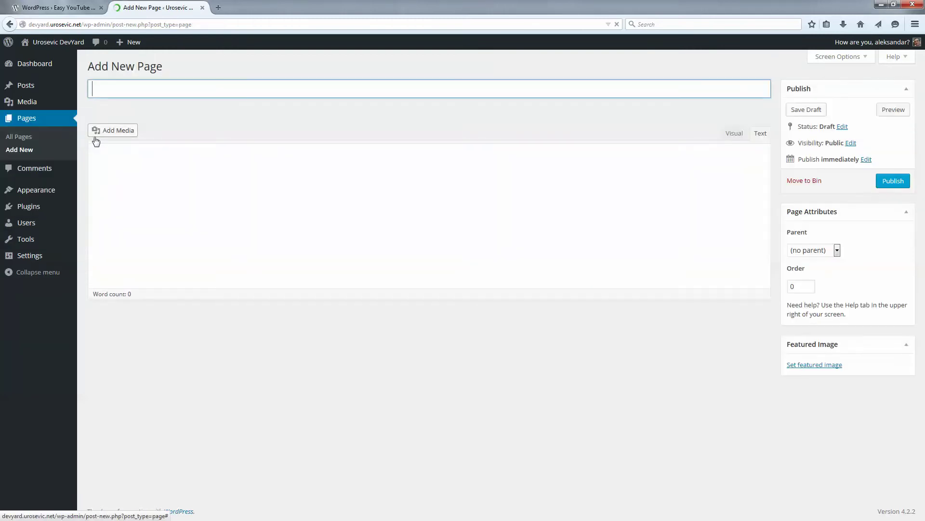
{"action": "right_click", "coordinate": [161, 90]}
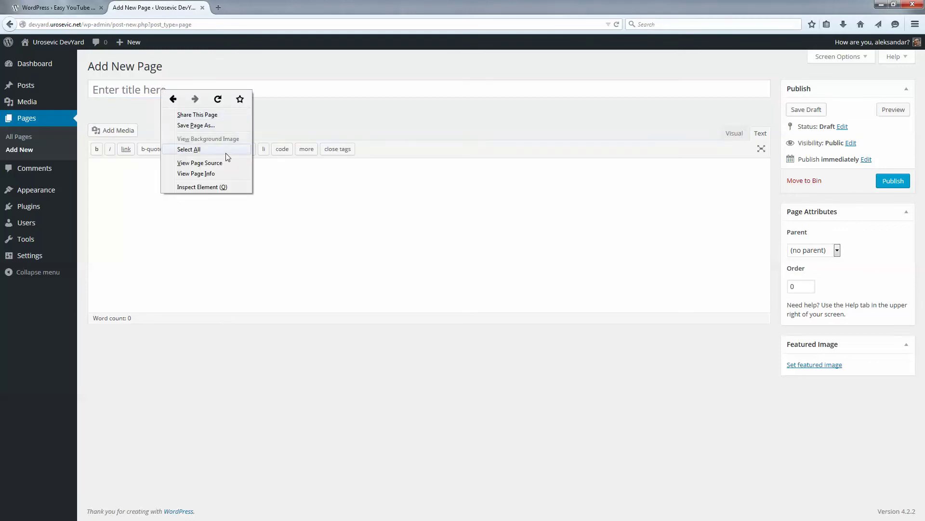
{"action": "key", "text": "Escape"}
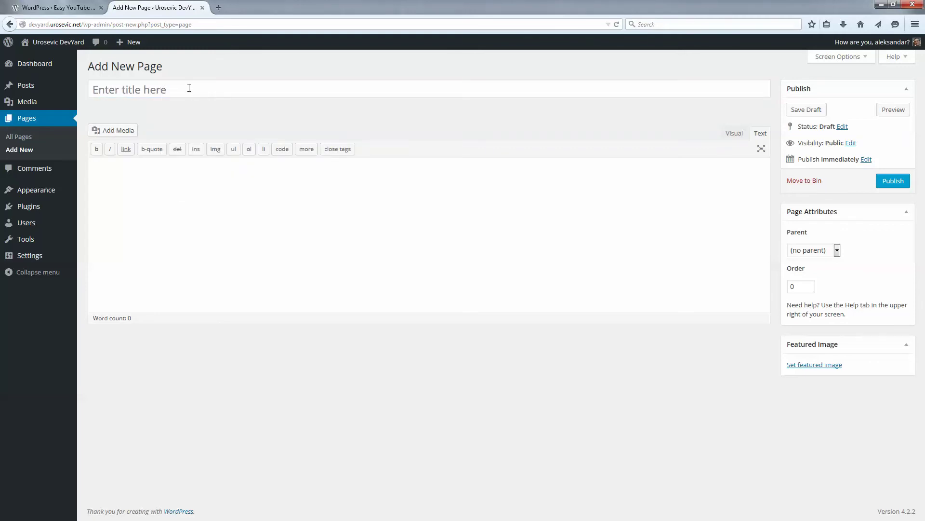
{"action": "left_click", "coordinate": [189, 88]}
{"action": "type", "text": "Easy "}
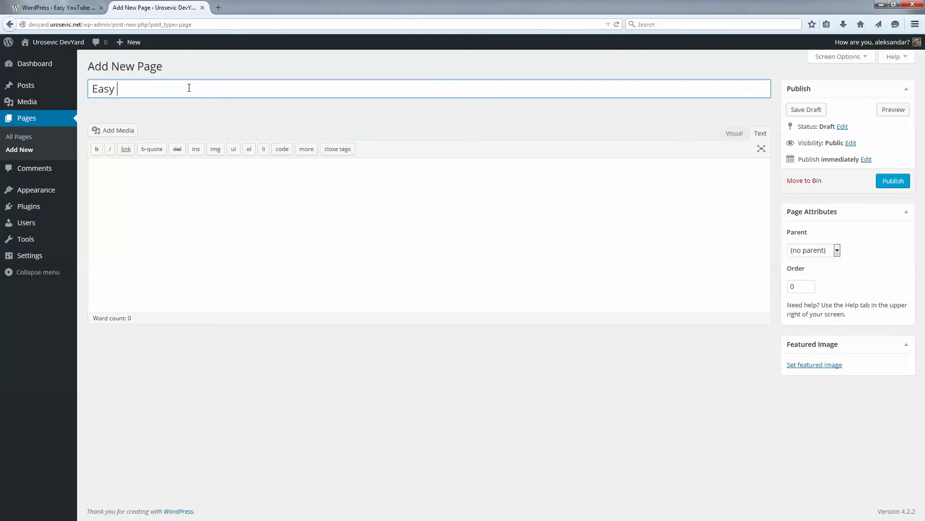
{"action": "type", "text": "YouTube Gallery"}
{"action": "left_click", "coordinate": [228, 221]}
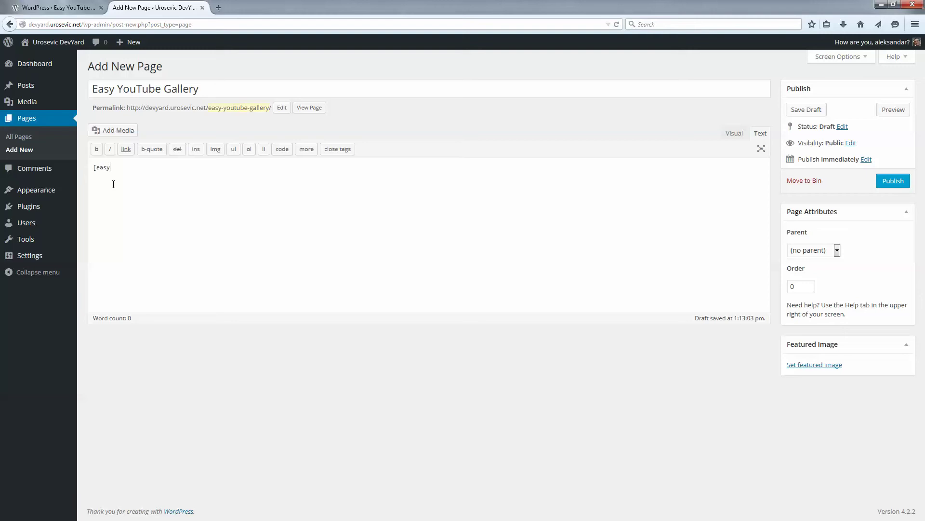
{"action": "type", "text": "outube_gallery id="}
Open YouTube in a new tab and play the DyE – She's Bad video mix.
{"action": "left_click", "coordinate": [218, 7]}
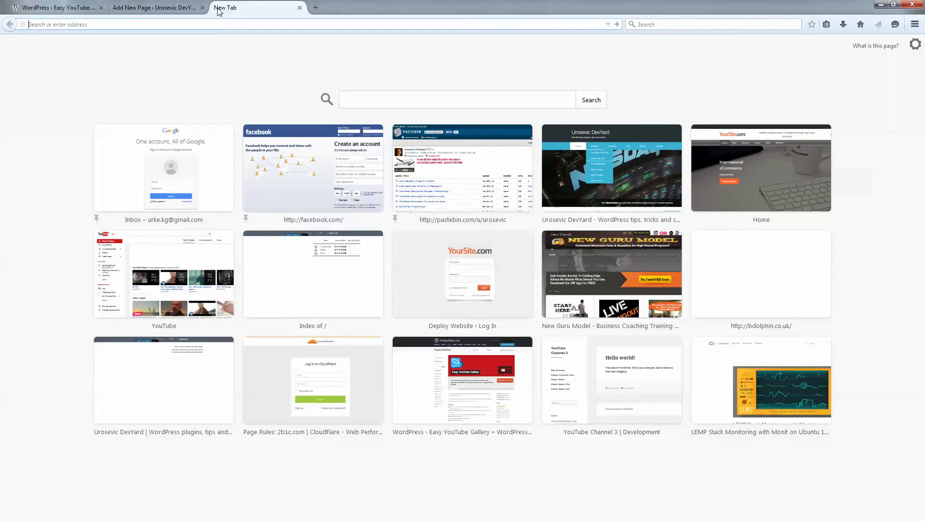
{"action": "type", "text": "youtube.com"}
{"action": "key", "text": "Return"}
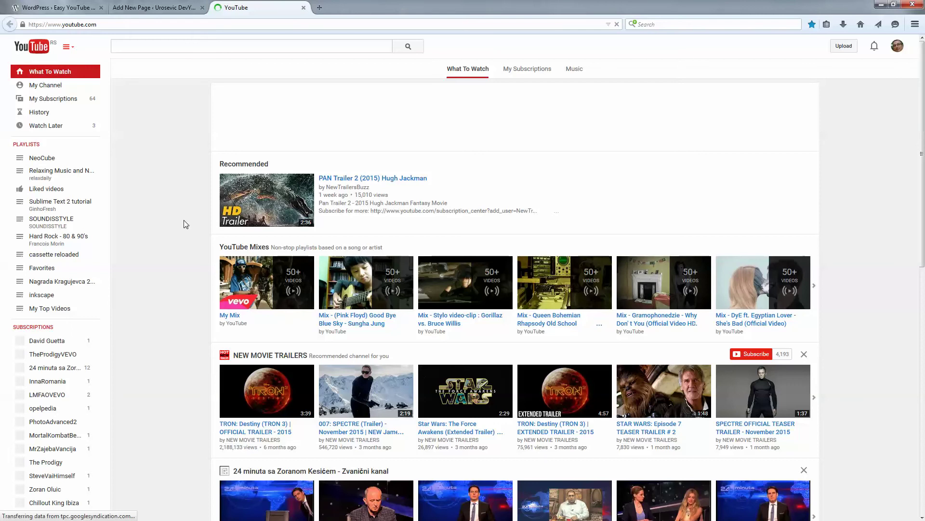
{"action": "scroll", "coordinate": [186, 224], "scroll_direction": "down", "scroll_amount": 5}
{"action": "left_click", "coordinate": [766, 324]}
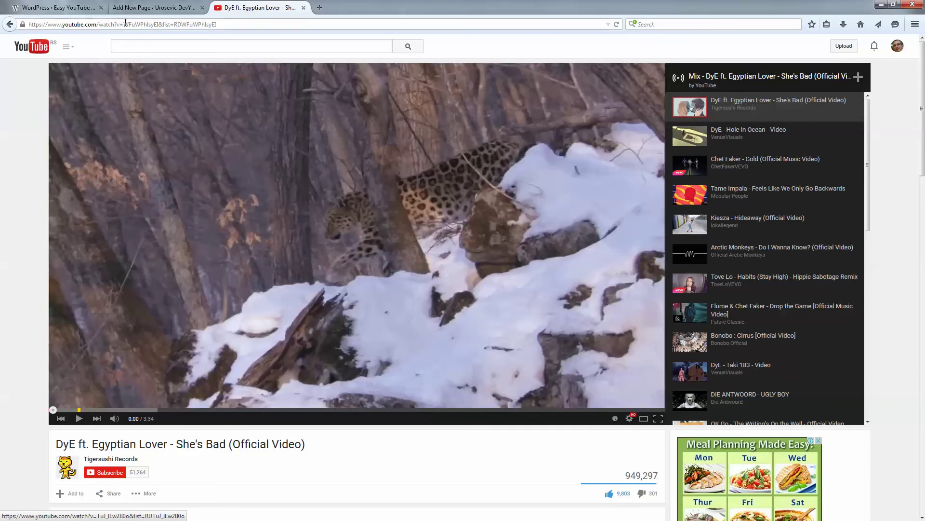
Copy the video ID WFuWPhlsyEI from the address bar and paste it after id= in the page.
{"action": "left_click_drag", "start_coordinate": [123, 24], "coordinate": [159, 20]}
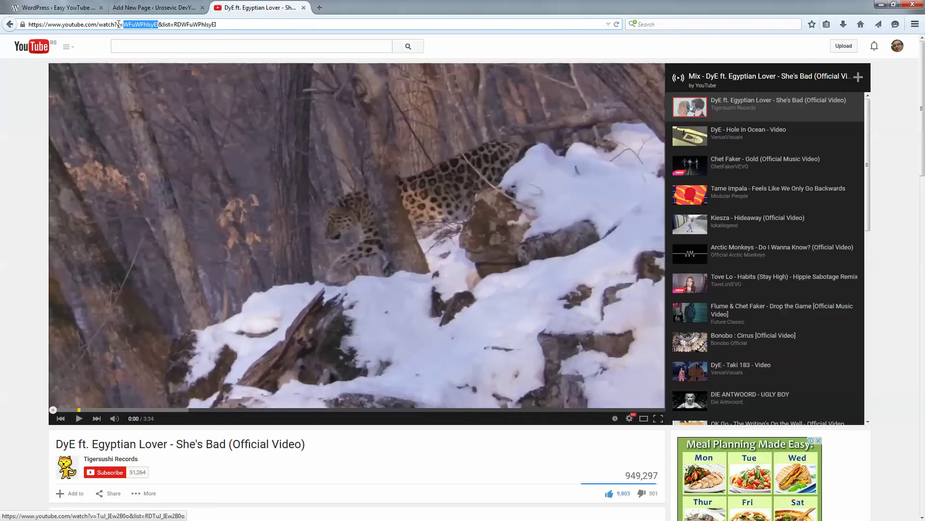
{"action": "right_click", "coordinate": [128, 23]}
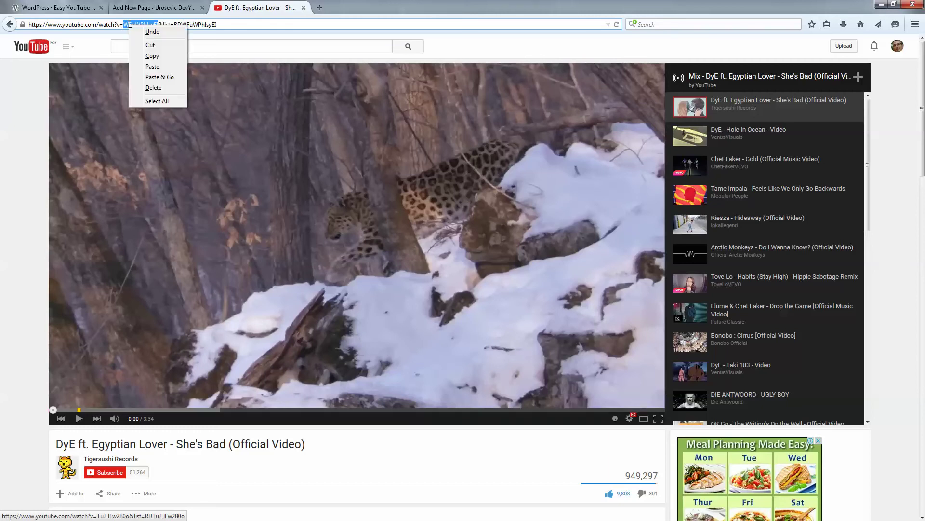
{"action": "left_click", "coordinate": [167, 61]}
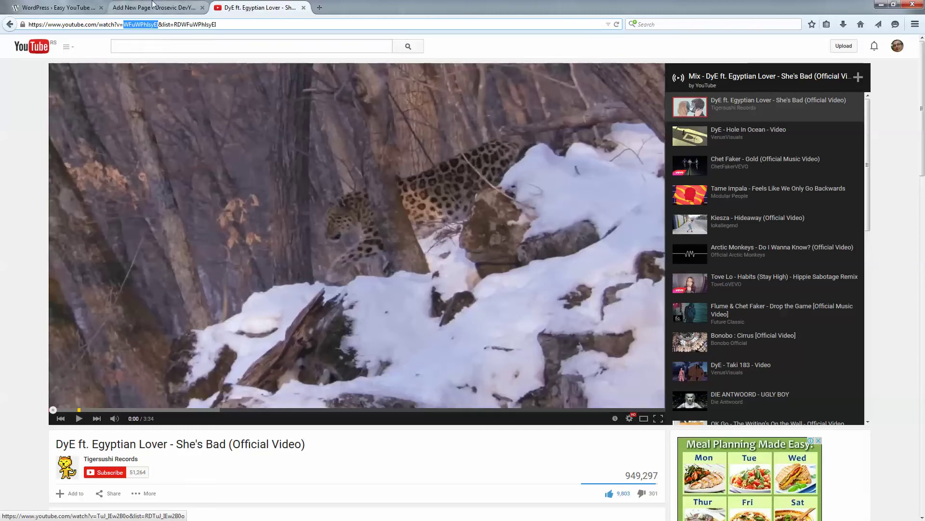
{"action": "left_click", "coordinate": [155, 7]}
{"action": "right_click", "coordinate": [211, 178]}
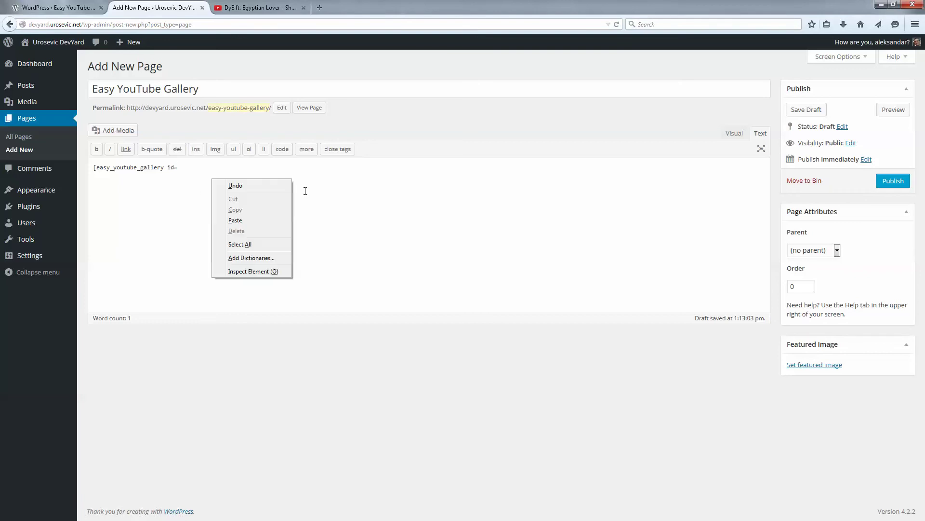
{"action": "left_click", "coordinate": [274, 221]}
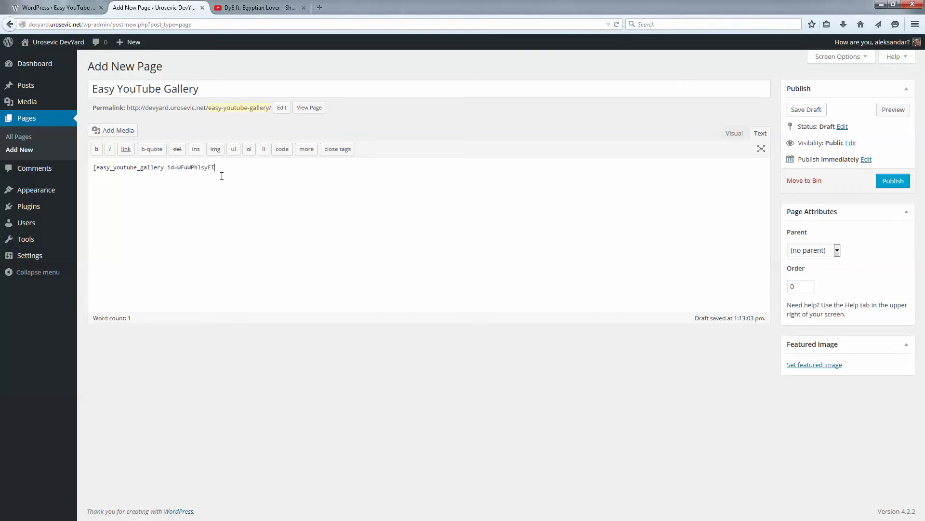
Open Kiesza – Hideaway from the YouTube mix and copy its video ID from the address bar.
{"action": "left_click", "coordinate": [246, 8]}
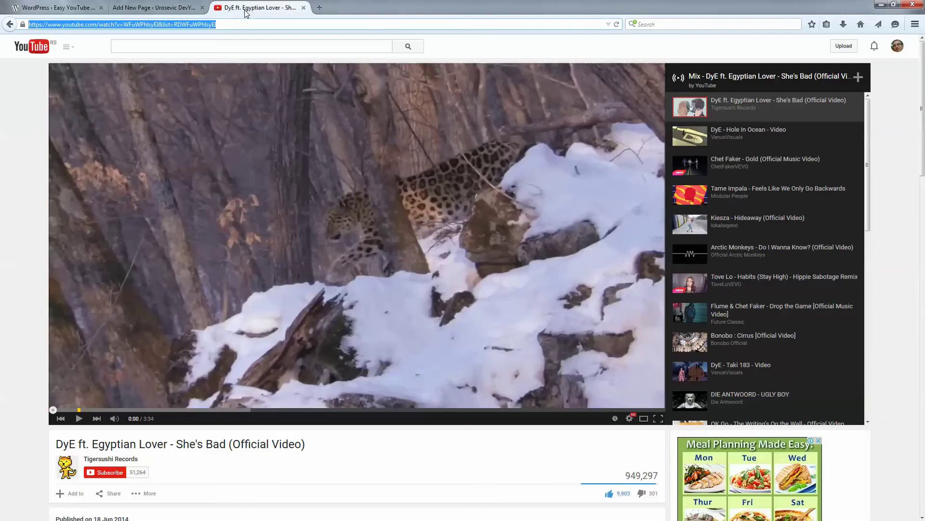
{"action": "left_click", "coordinate": [231, 24]}
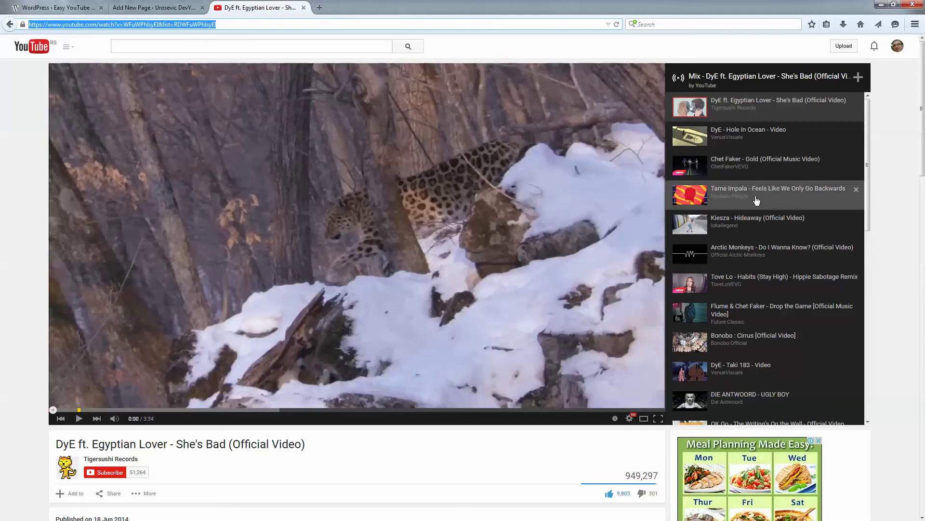
{"action": "left_click", "coordinate": [754, 229]}
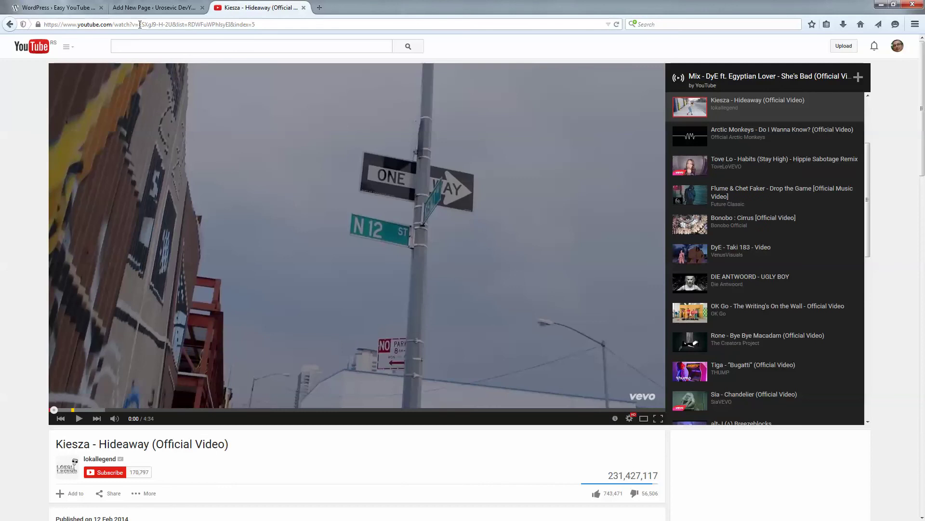
{"action": "left_click_drag", "start_coordinate": [139, 24], "coordinate": [172, 23]}
{"action": "right_click", "coordinate": [150, 25]}
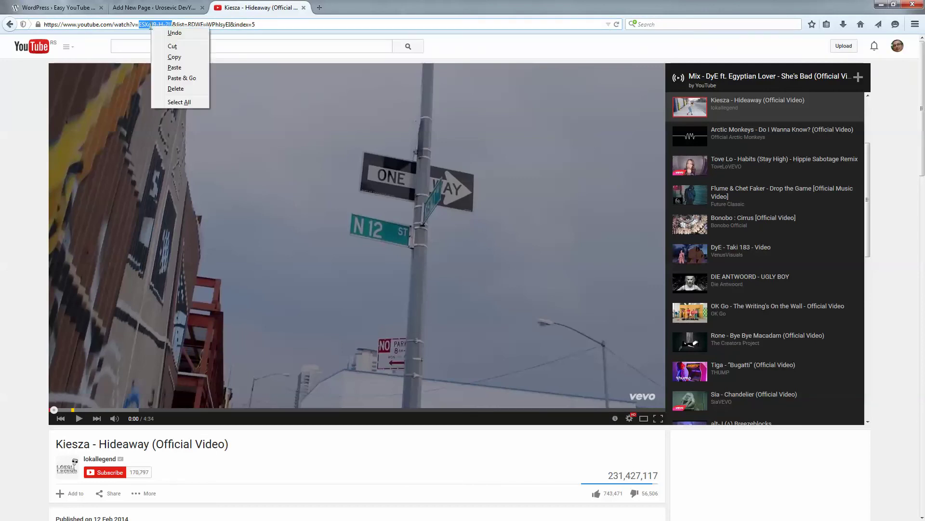
{"action": "left_click", "coordinate": [177, 59]}
Paste the Kiesza video ID ESXgJ9-H-2U into the gallery shortcode.
{"action": "left_click", "coordinate": [56, 7]}
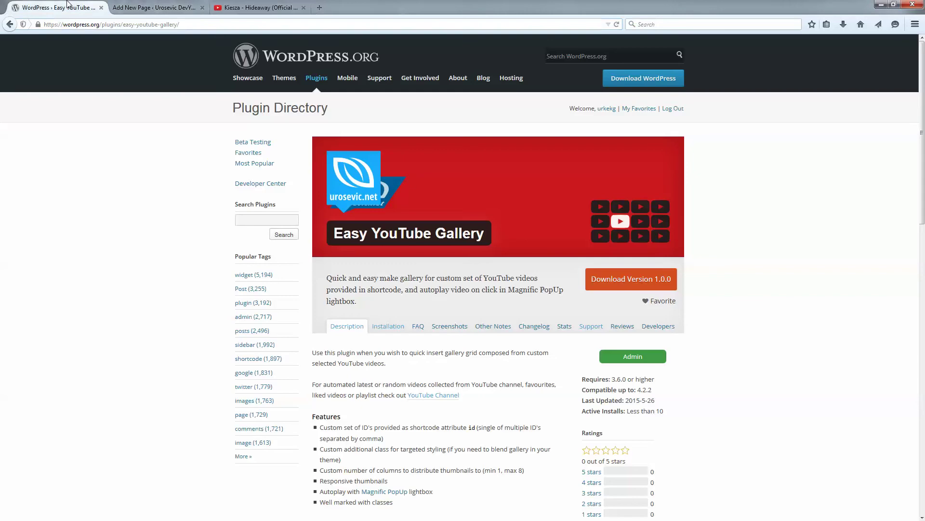
{"action": "left_click", "coordinate": [153, 7]}
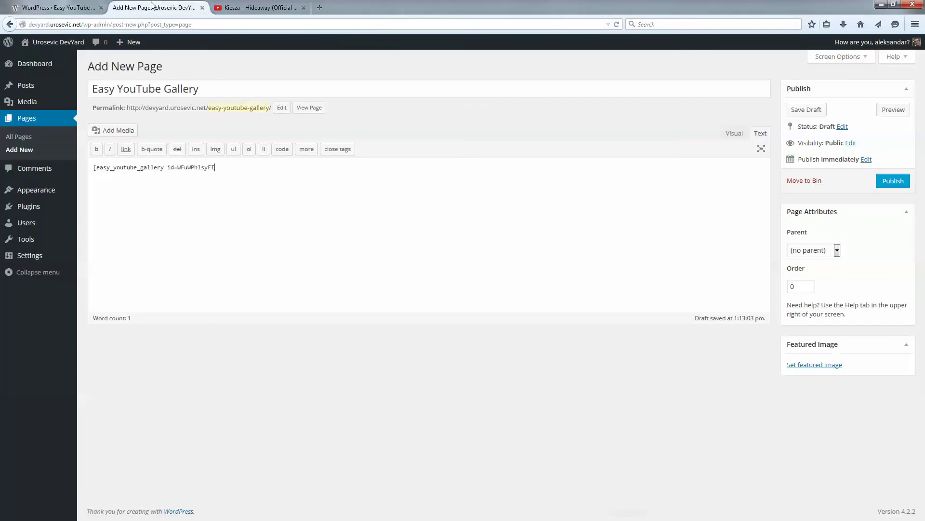
{"action": "right_click", "coordinate": [238, 167]}
{"action": "left_click", "coordinate": [273, 208]}
Copy the Ugly Boy video ID uMK0prafzw0 from YouTube and add it to the shortcode.
{"action": "left_click", "coordinate": [254, 7]}
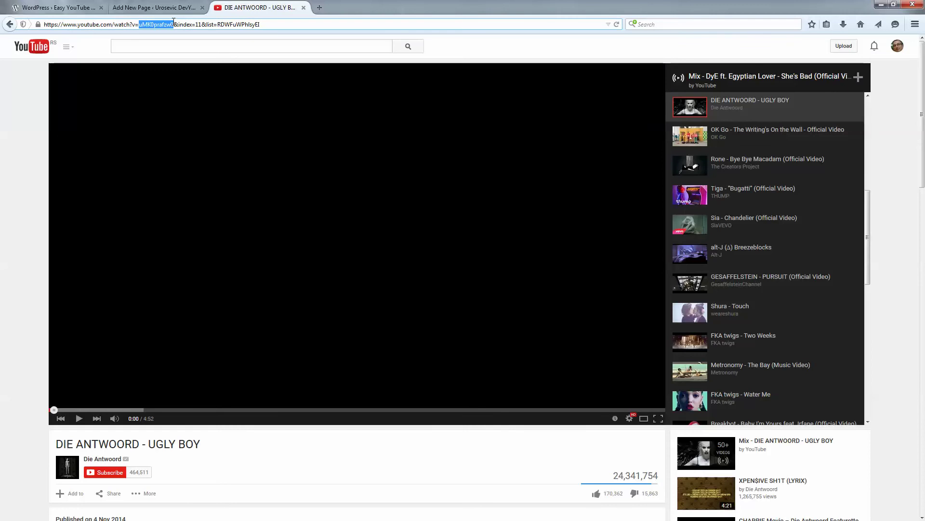
{"action": "right_click", "coordinate": [168, 22]}
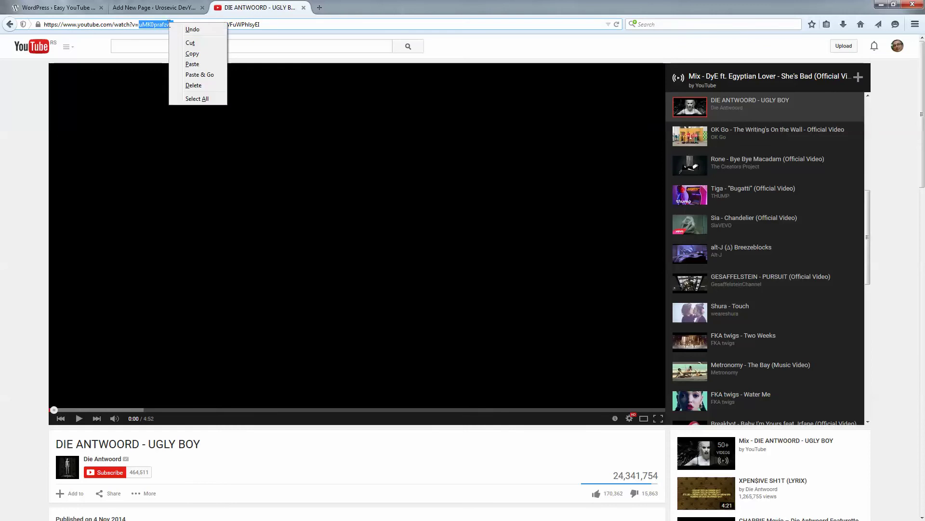
{"action": "left_click", "coordinate": [196, 54]}
{"action": "left_click", "coordinate": [143, 7]}
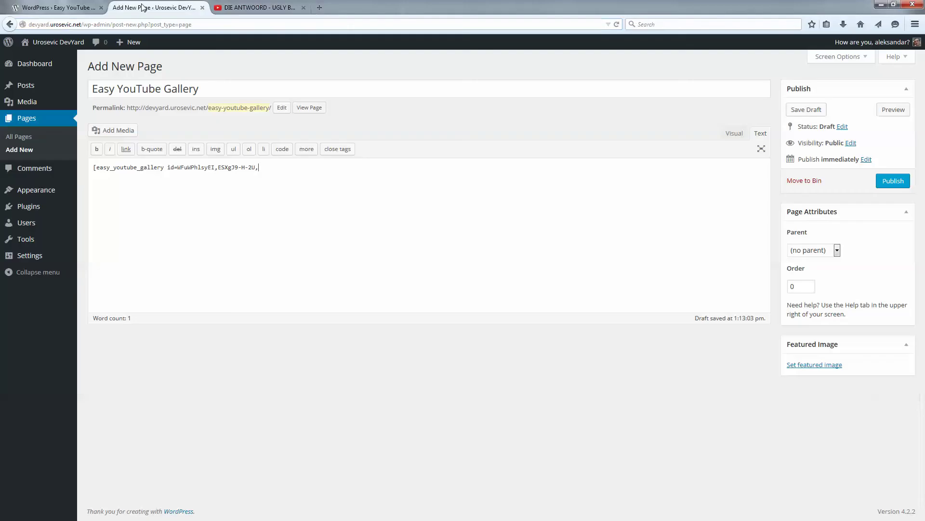
{"action": "right_click", "coordinate": [297, 178]}
{"action": "left_click", "coordinate": [320, 219]}
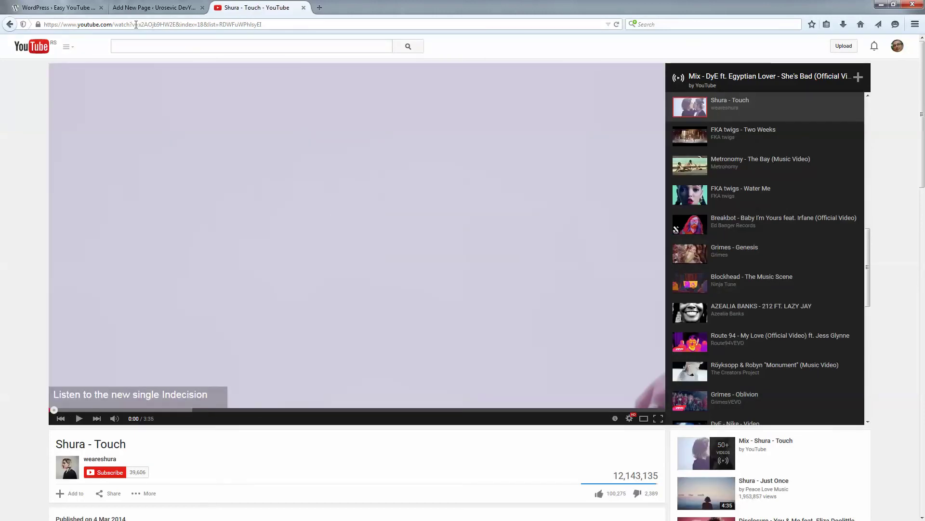
Add the Shura video ID x2AOjb9HW2E after the last comma, and pause FKA twigs on YouTube.
{"action": "left_click", "coordinate": [139, 24]}
{"action": "left_click_drag", "start_coordinate": [140, 24], "coordinate": [174, 23]}
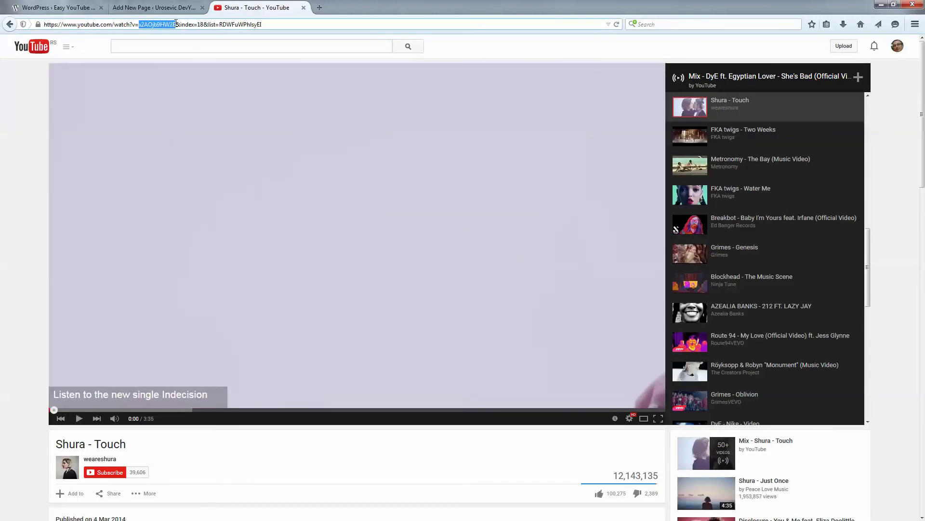
{"action": "right_click", "coordinate": [164, 25]}
{"action": "left_click", "coordinate": [178, 56]}
{"action": "left_click", "coordinate": [154, 7]}
{"action": "right_click", "coordinate": [361, 182]}
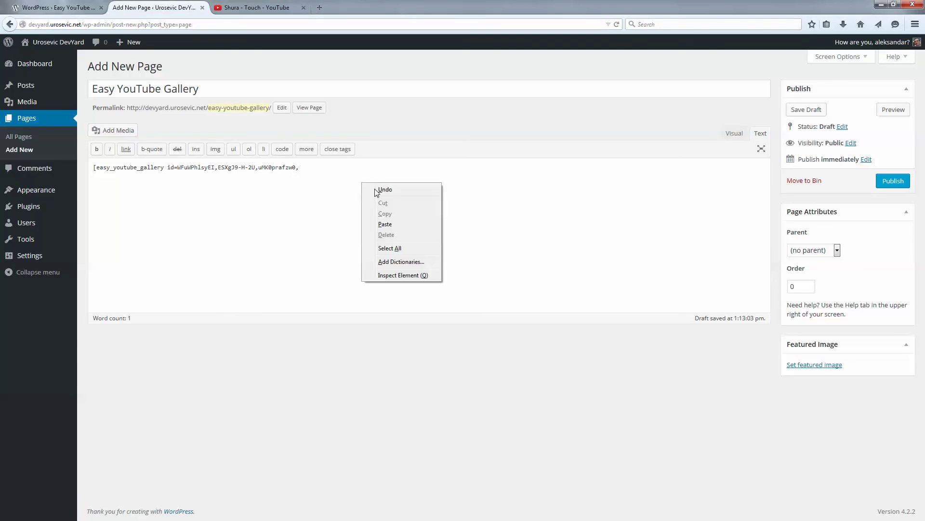
{"action": "left_click", "coordinate": [402, 213]}
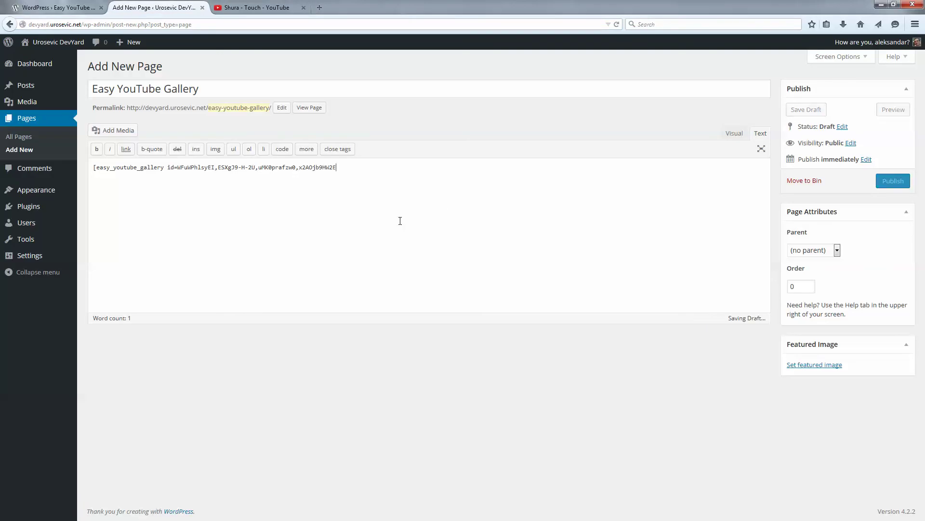
{"action": "left_click", "coordinate": [257, 8]}
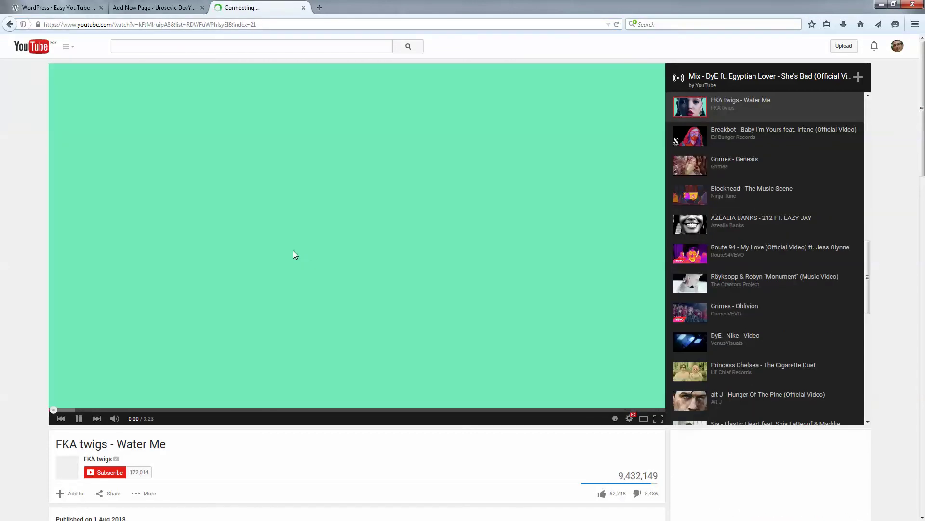
{"action": "left_click", "coordinate": [295, 255]}
Copy the FKA twigs video ID kFtMl-uipA8 and paste it into the shortcode.
{"action": "left_click_drag", "start_coordinate": [140, 24], "coordinate": [168, 23]}
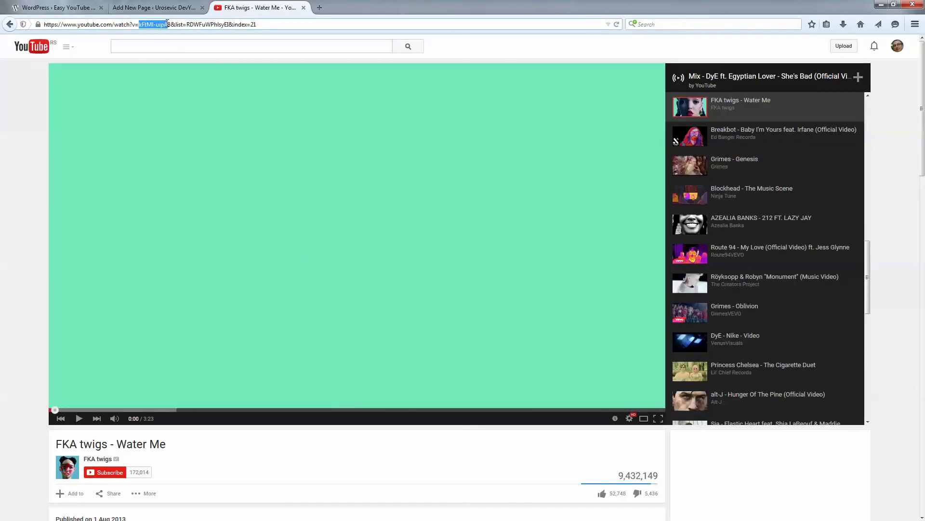
{"action": "right_click", "coordinate": [167, 24]}
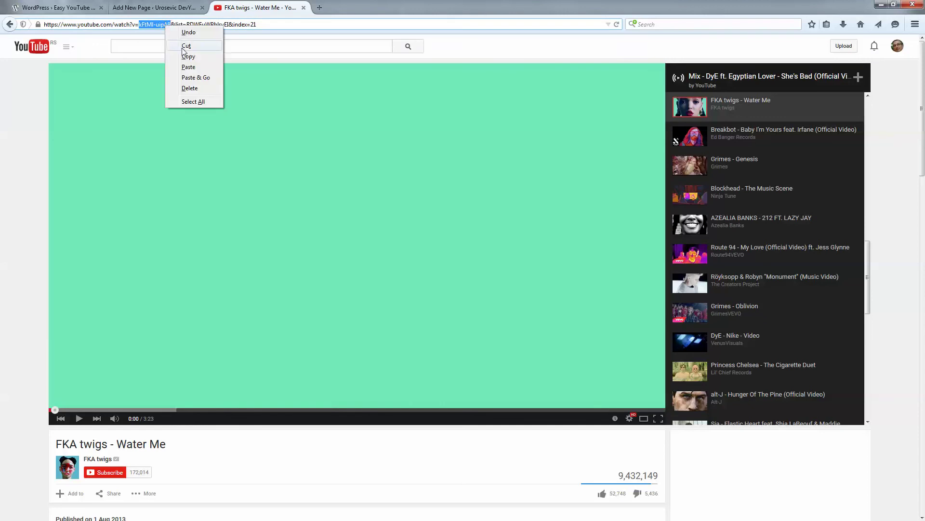
{"action": "left_click", "coordinate": [182, 54]}
{"action": "left_click", "coordinate": [159, 9]}
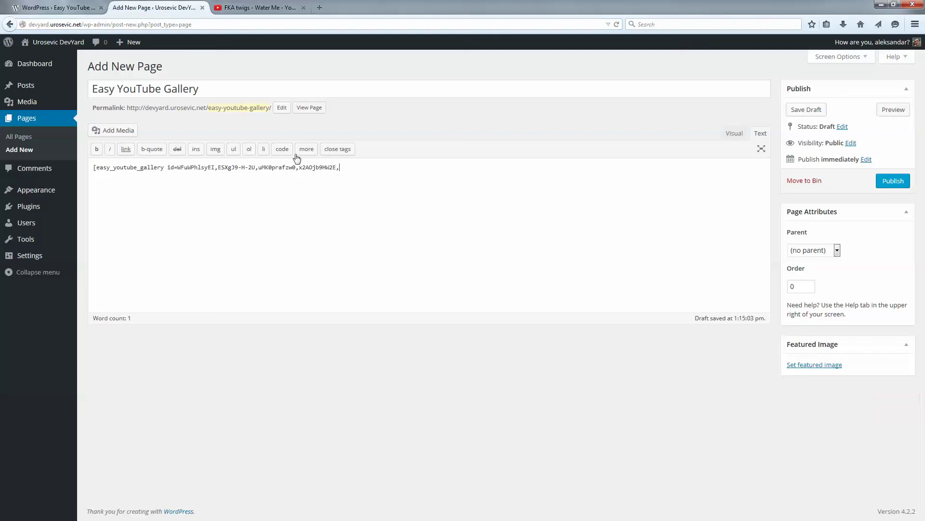
{"action": "right_click", "coordinate": [378, 177]}
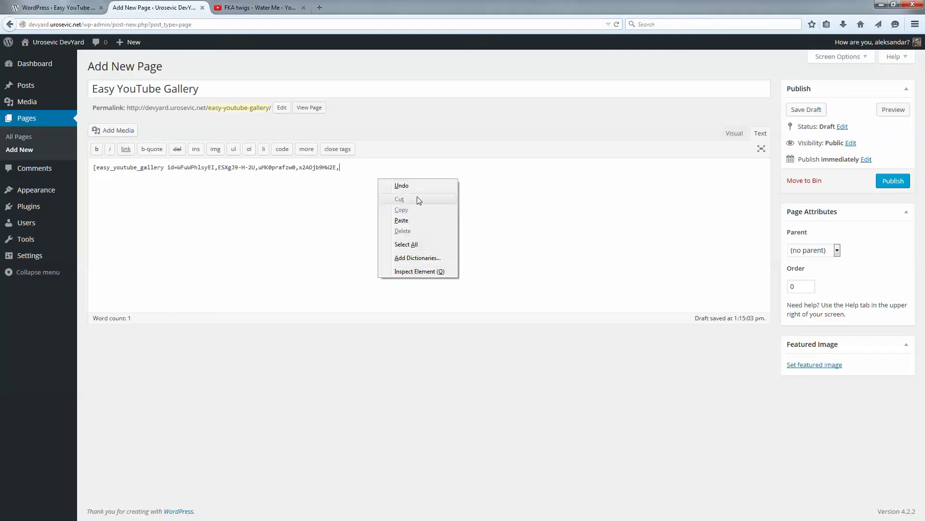
{"action": "left_click", "coordinate": [412, 222]}
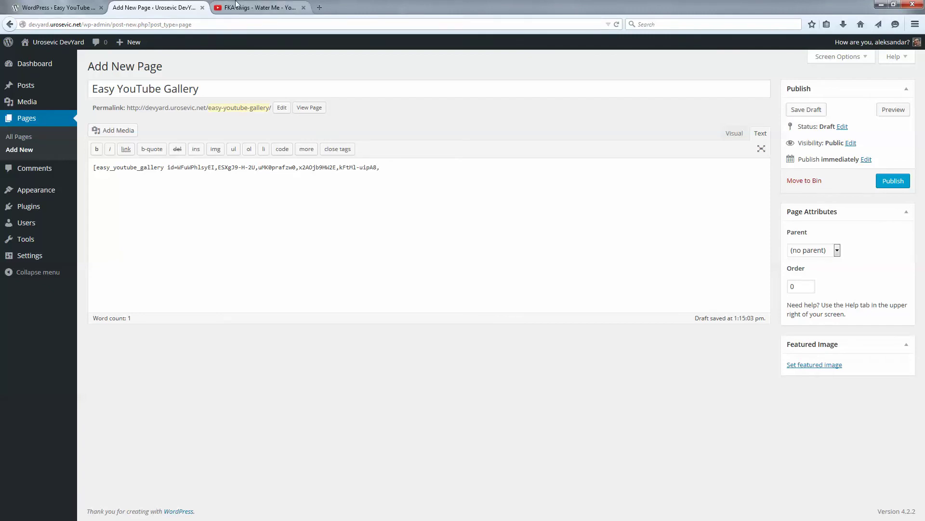
Add the Route 94 video ID BS46C2z5lVE to the shortcode and publish the page.
{"action": "left_click", "coordinate": [258, 7]}
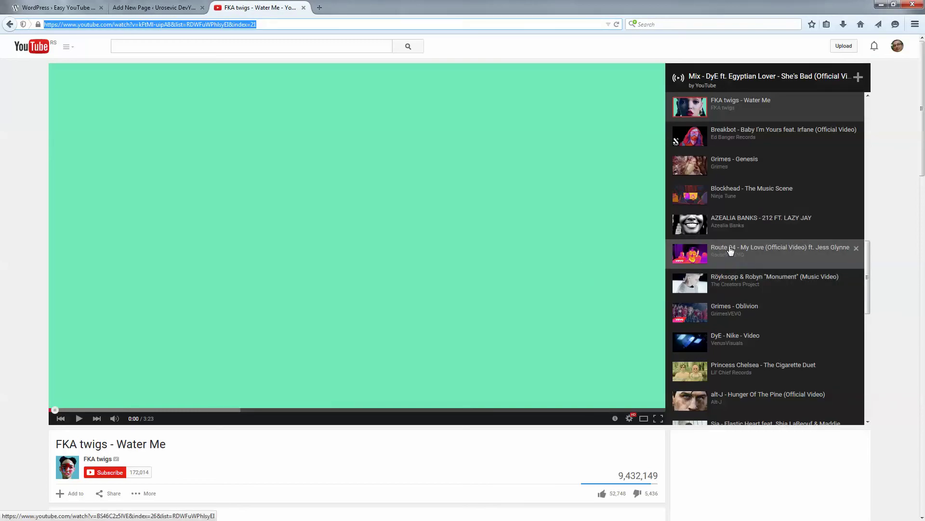
{"action": "left_click", "coordinate": [731, 249]}
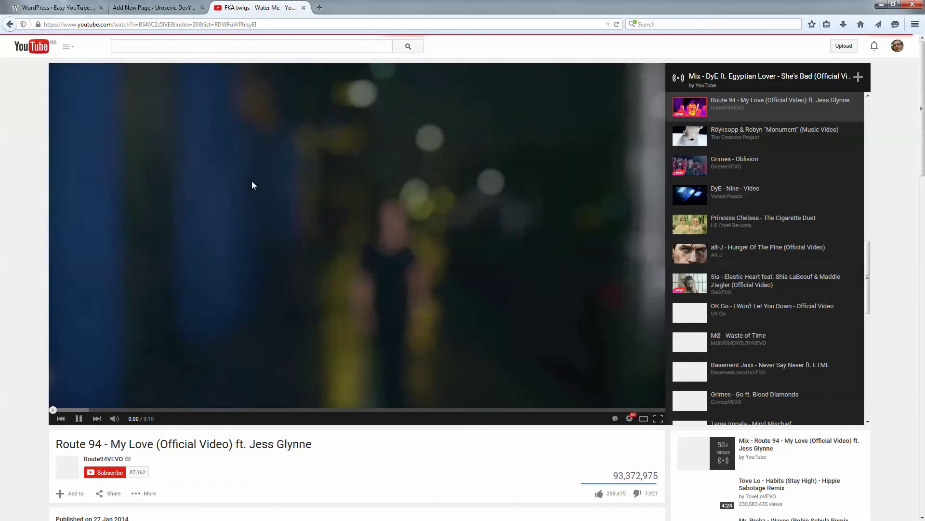
{"action": "left_click", "coordinate": [252, 185]}
{"action": "left_click_drag", "start_coordinate": [140, 25], "coordinate": [169, 23]}
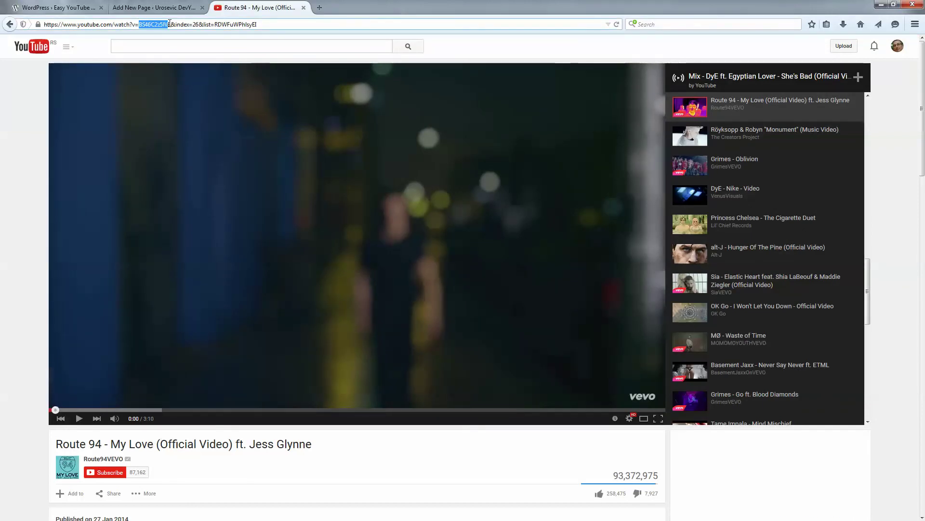
{"action": "right_click", "coordinate": [168, 23]}
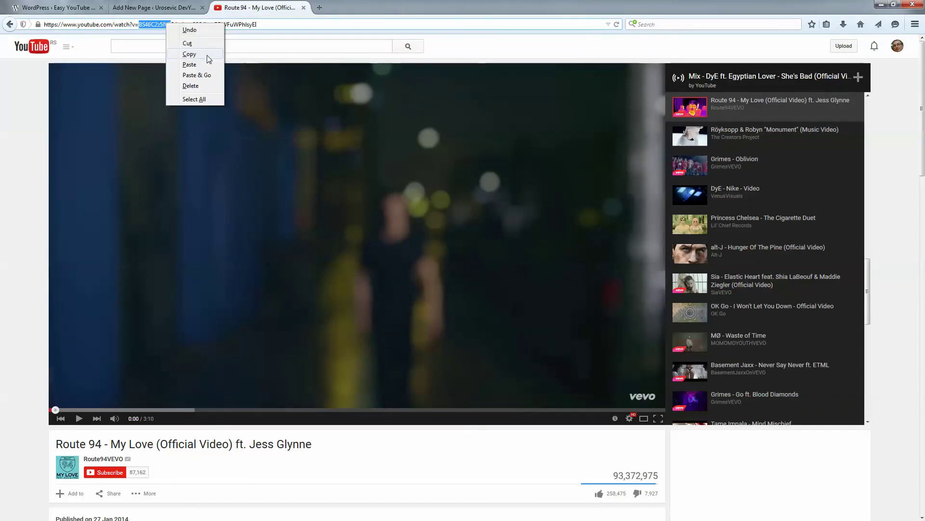
{"action": "left_click", "coordinate": [189, 54]}
{"action": "left_click", "coordinate": [153, 8]}
{"action": "right_click", "coordinate": [420, 178]}
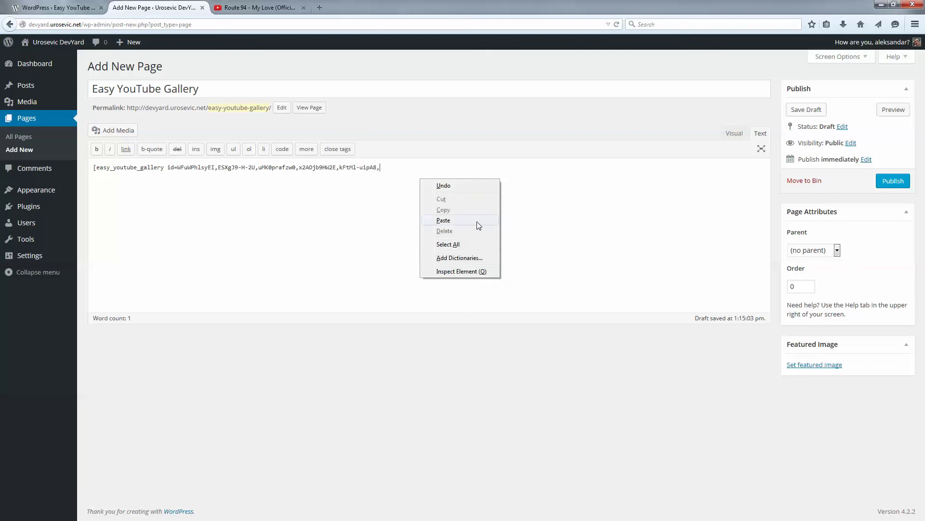
{"action": "left_click", "coordinate": [466, 217]}
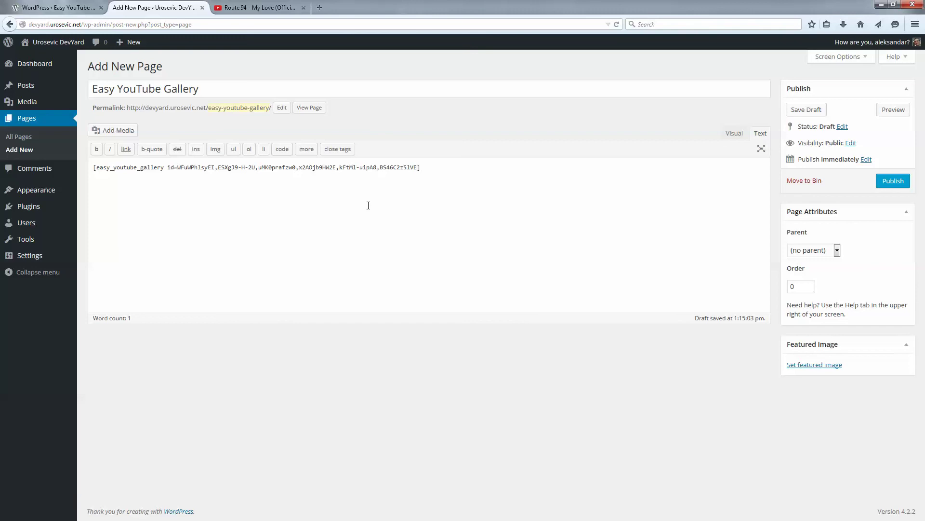
{"action": "left_click", "coordinate": [893, 181]}
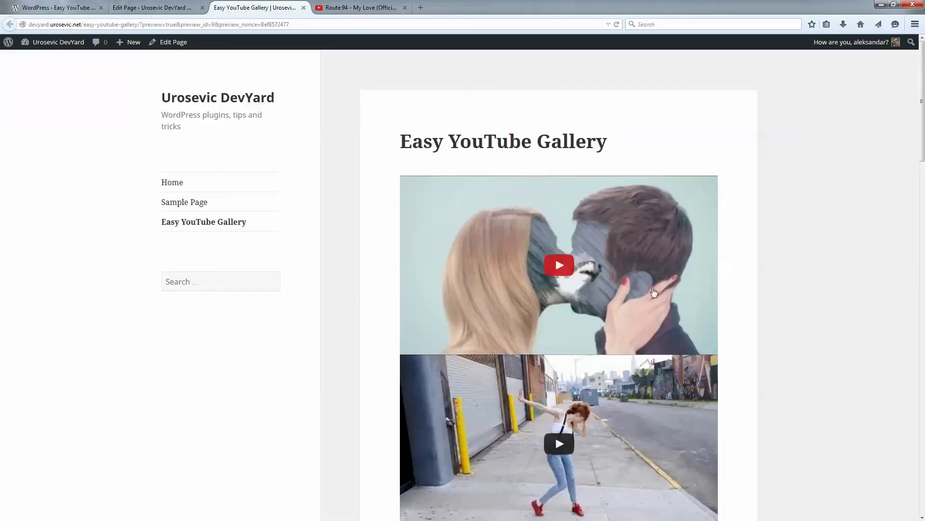
Scroll through the published gallery's thumbnails, close the playing video lightbox, and return to the editor.
{"action": "scroll", "coordinate": [501, 295], "scroll_direction": "down", "scroll_amount": 10}
{"action": "scroll", "coordinate": [546, 302], "scroll_direction": "down", "scroll_amount": 12}
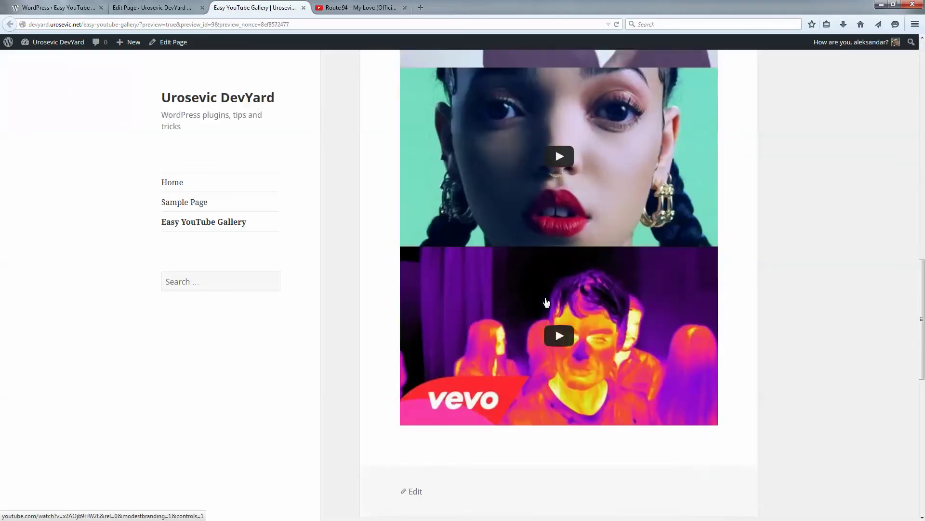
{"action": "scroll", "coordinate": [546, 302], "scroll_direction": "up", "scroll_amount": 8}
{"action": "scroll", "coordinate": [547, 302], "scroll_direction": "up", "scroll_amount": 10}
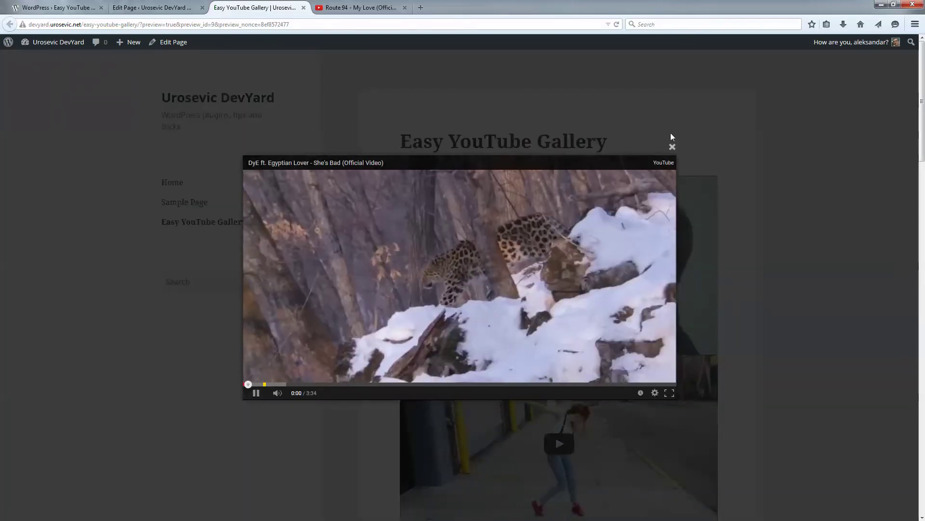
{"action": "left_click", "coordinate": [672, 147]}
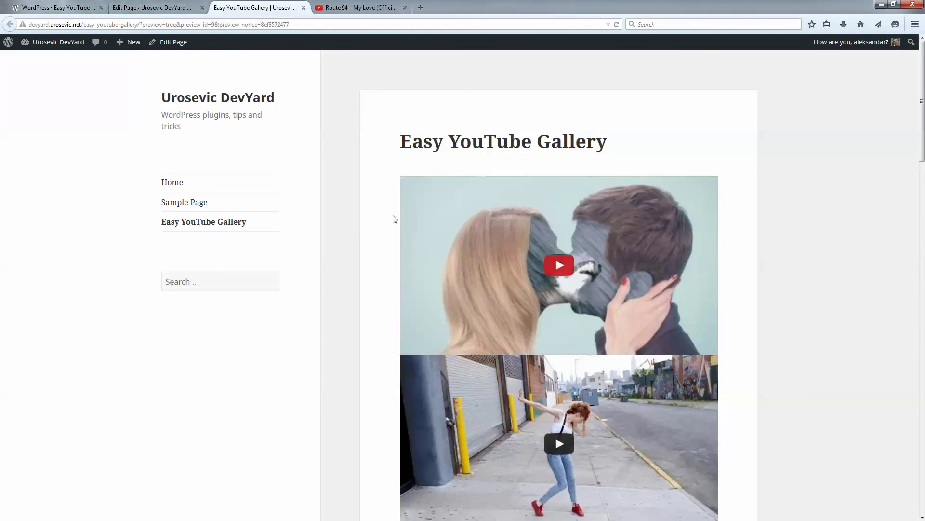
{"action": "left_click", "coordinate": [158, 7]}
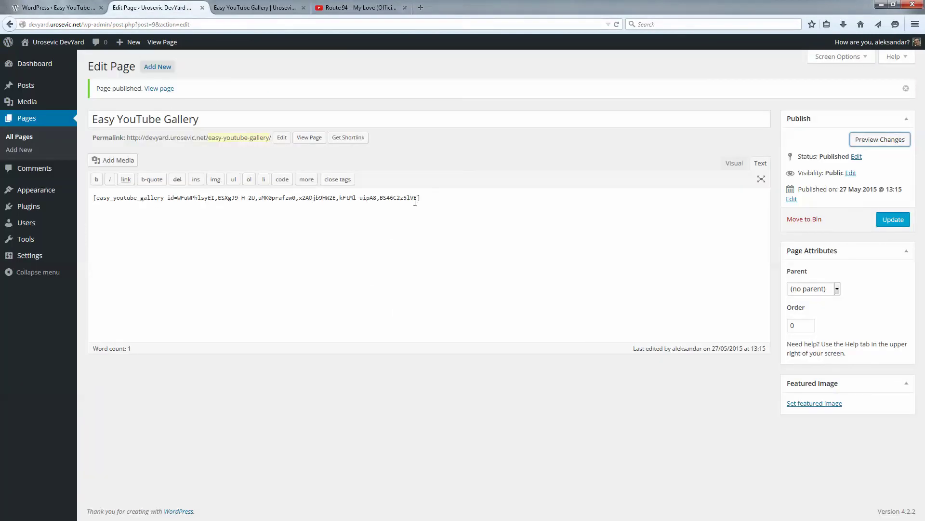
Add cols=3 to the shortcode, update the page, and preview the three-column grid.
{"action": "left_click", "coordinate": [437, 199]}
{"action": "left_click", "coordinate": [890, 224]}
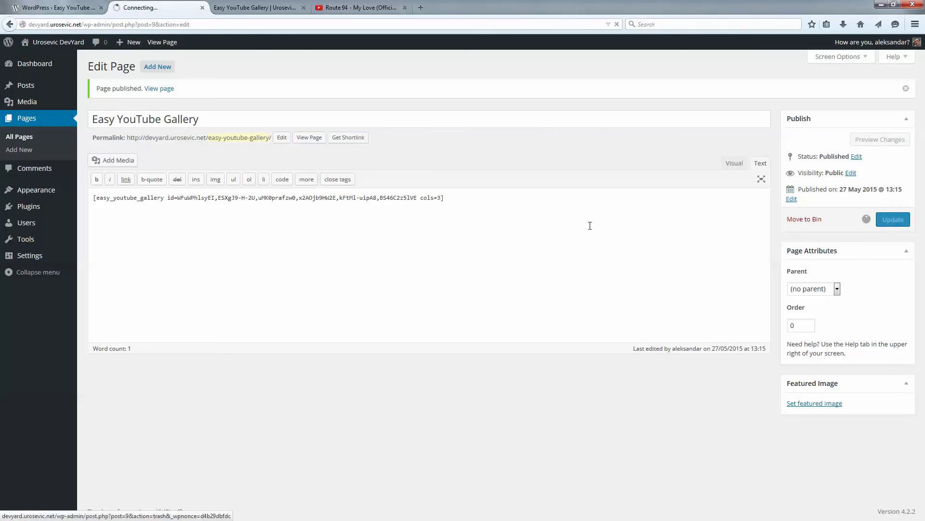
{"action": "left_click", "coordinate": [868, 140]}
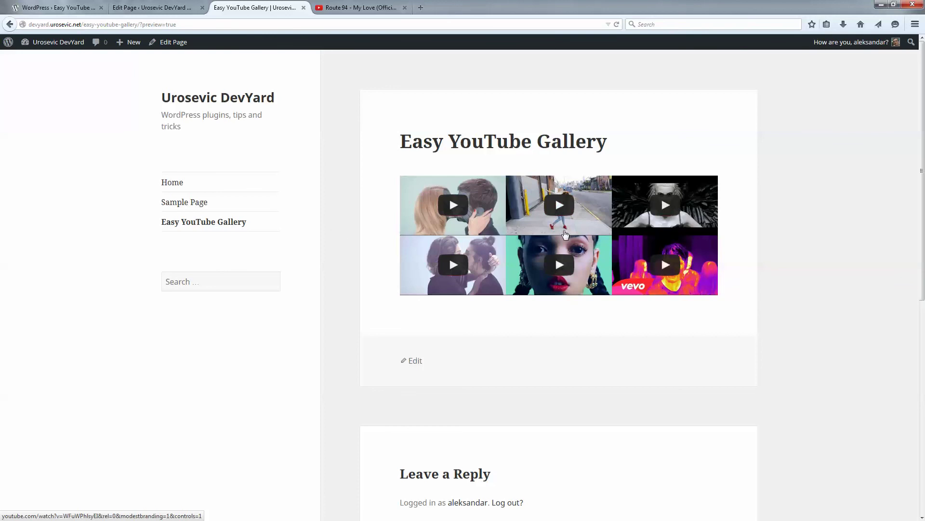
Play the top-middle Kiesza – Hideaway thumbnail in the lightbox, then close it.
{"action": "left_click", "coordinate": [559, 207]}
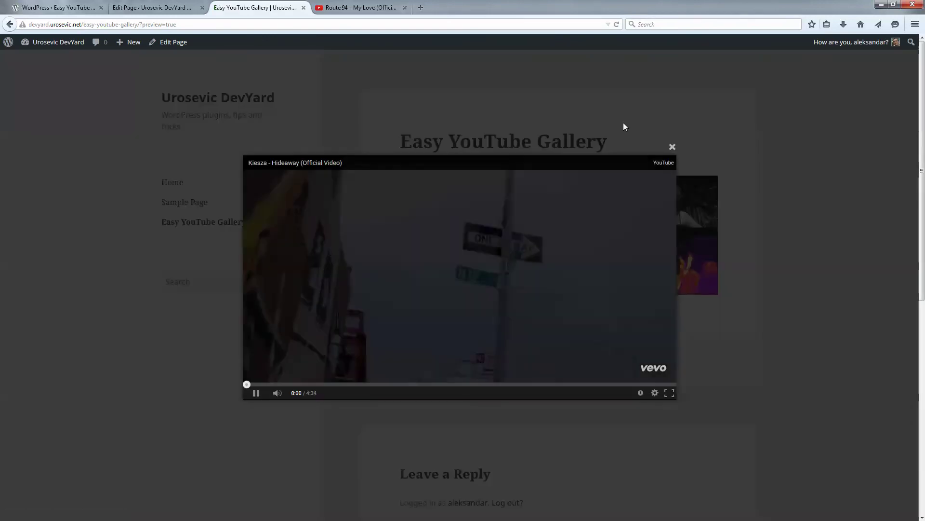
{"action": "left_click", "coordinate": [672, 147]}
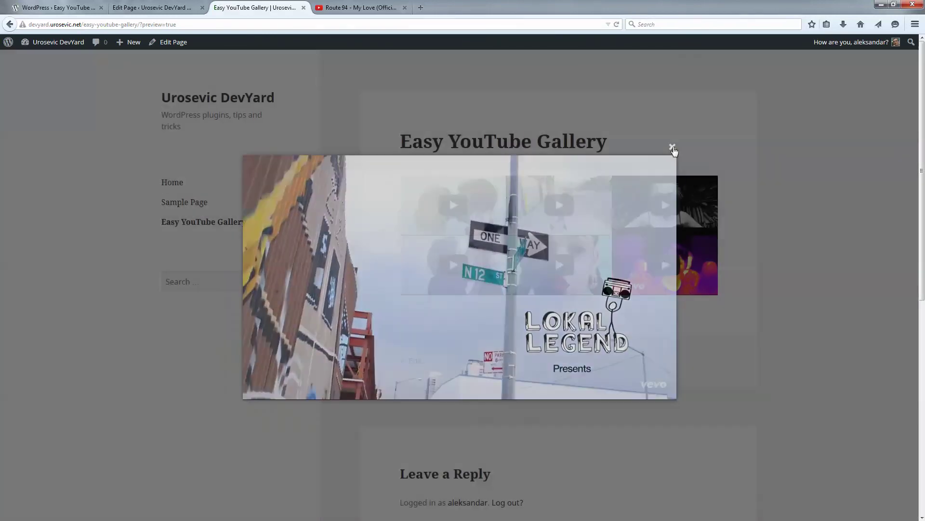